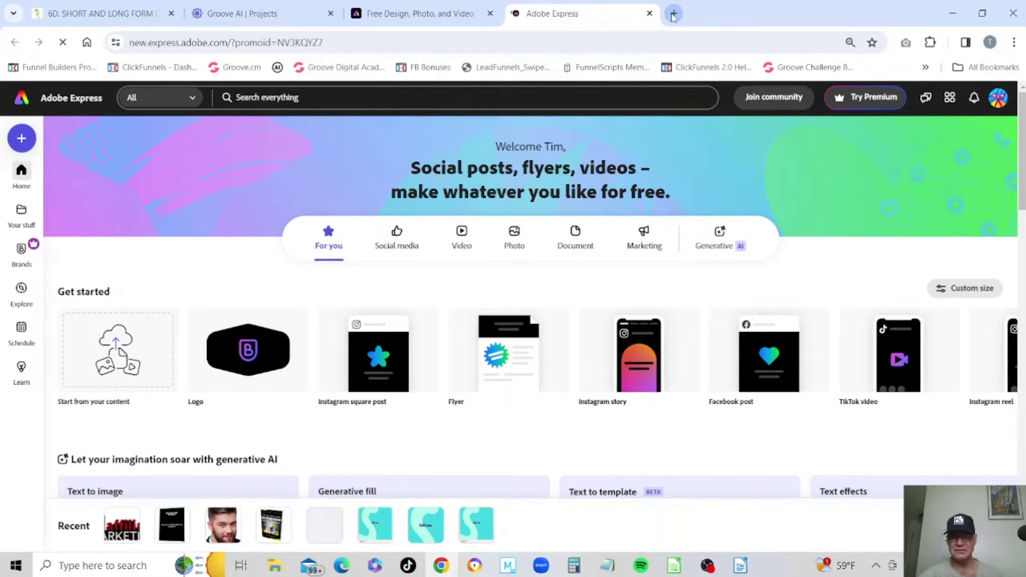
- Search Google in a new tab for 'adobe express change video speed'
click(674, 14)
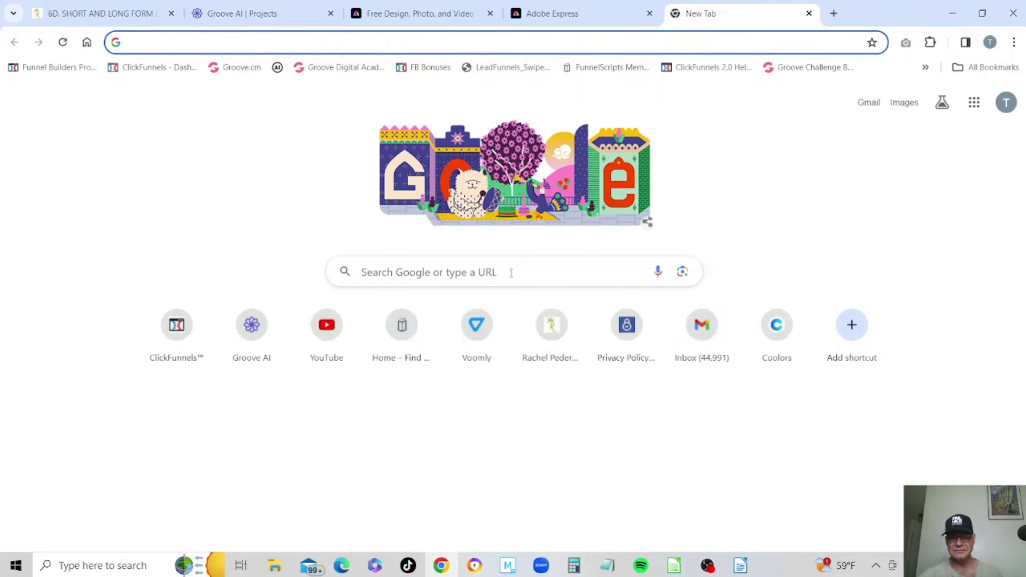
click(511, 273)
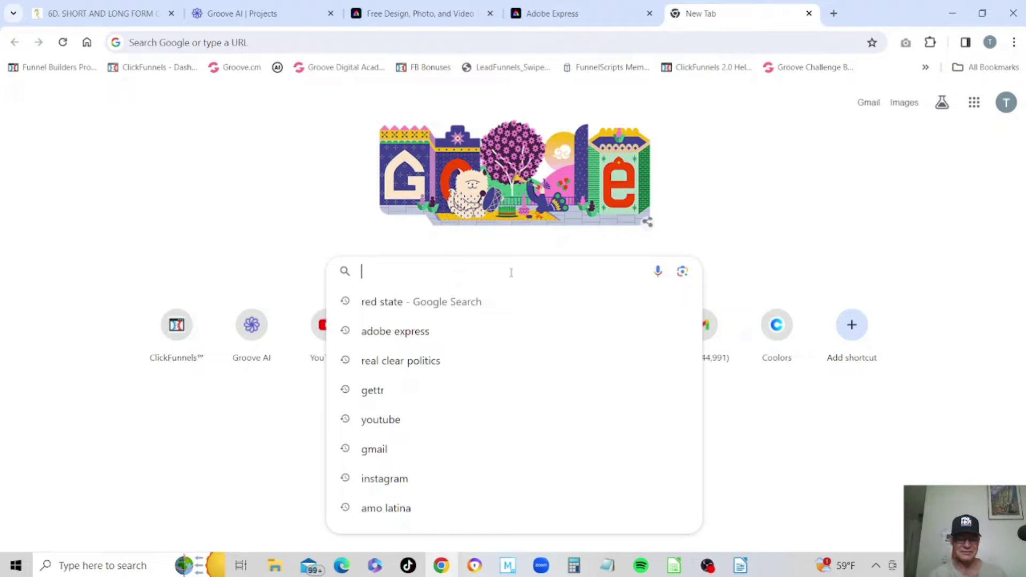
text(adobe express)
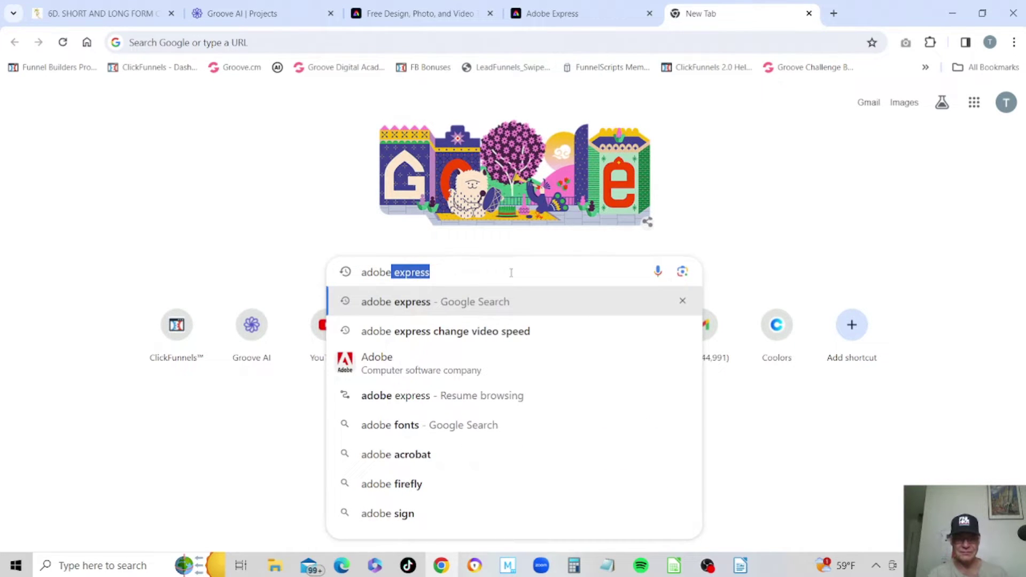
click(497, 334)
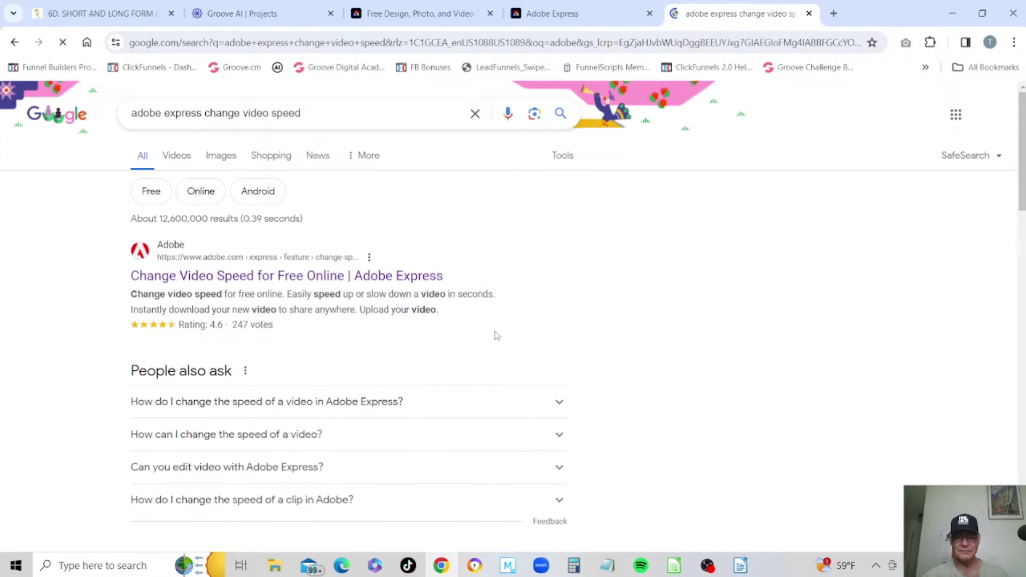
- Open Adobe's Change Video Speed page from the search results
click(272, 278)
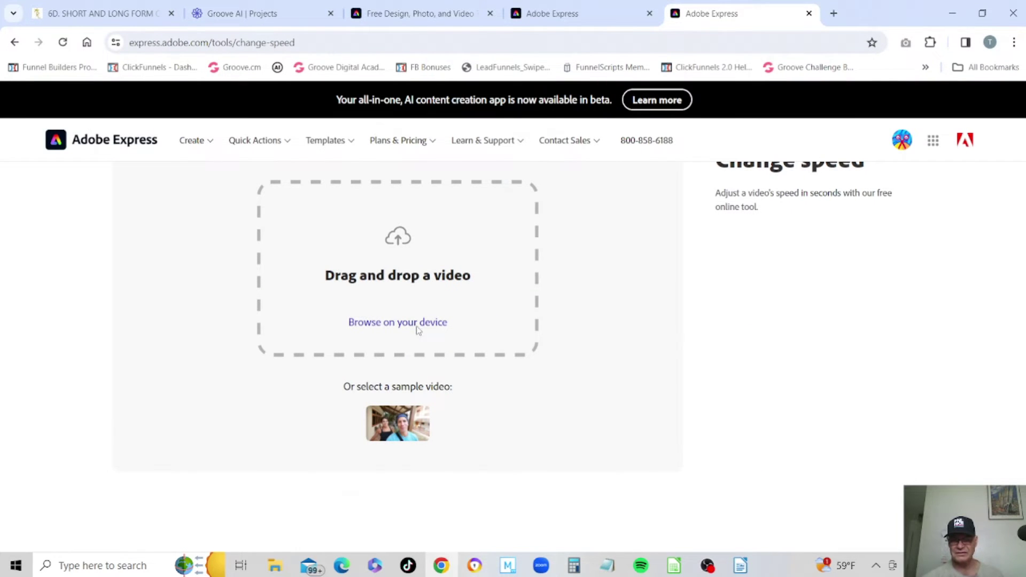
- Upload the marketing demo video and set it to Super Fast 200% with audio muted
click(422, 322)
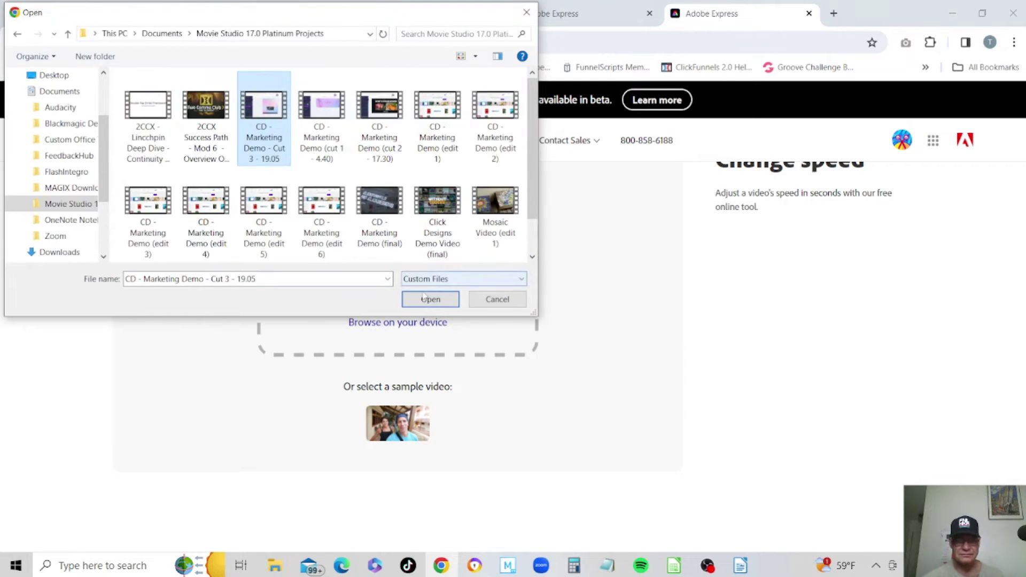
click(425, 299)
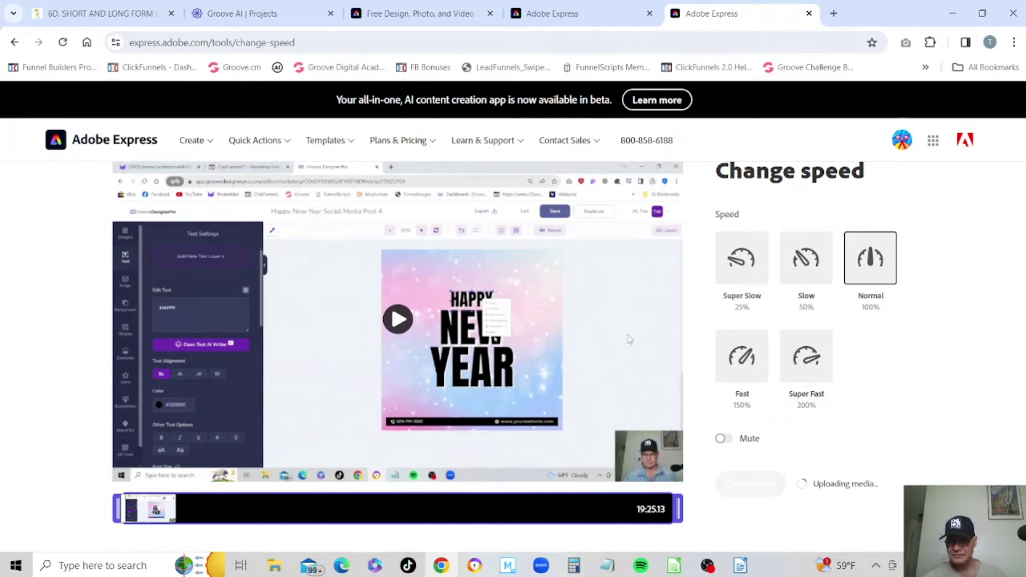
click(806, 367)
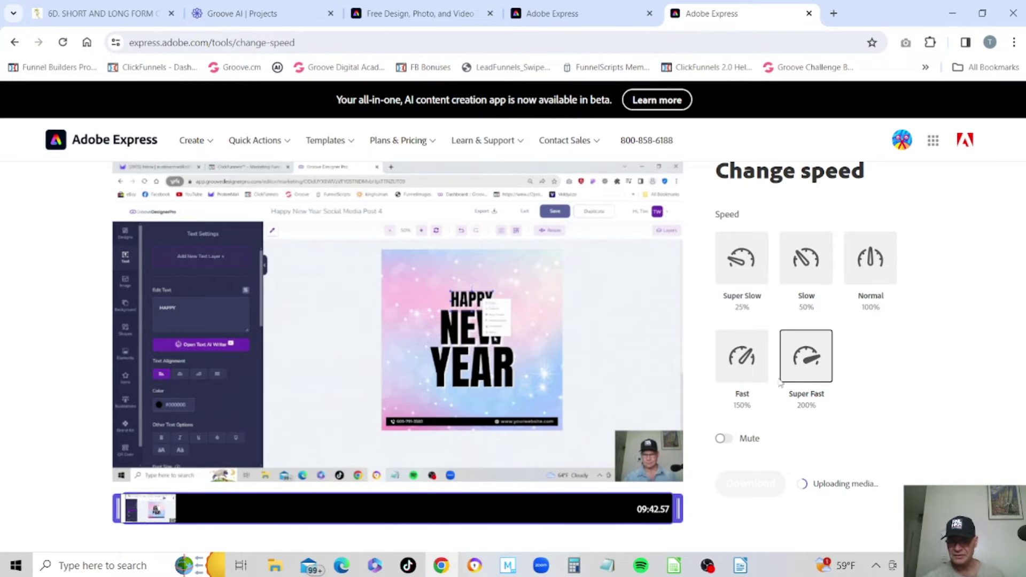
click(723, 438)
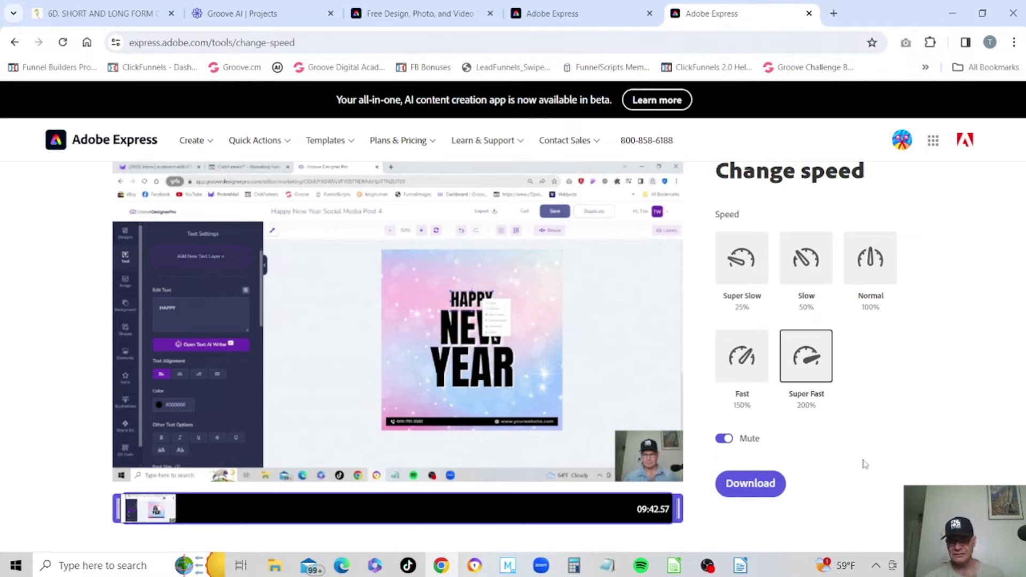
mouse_move(482, 461)
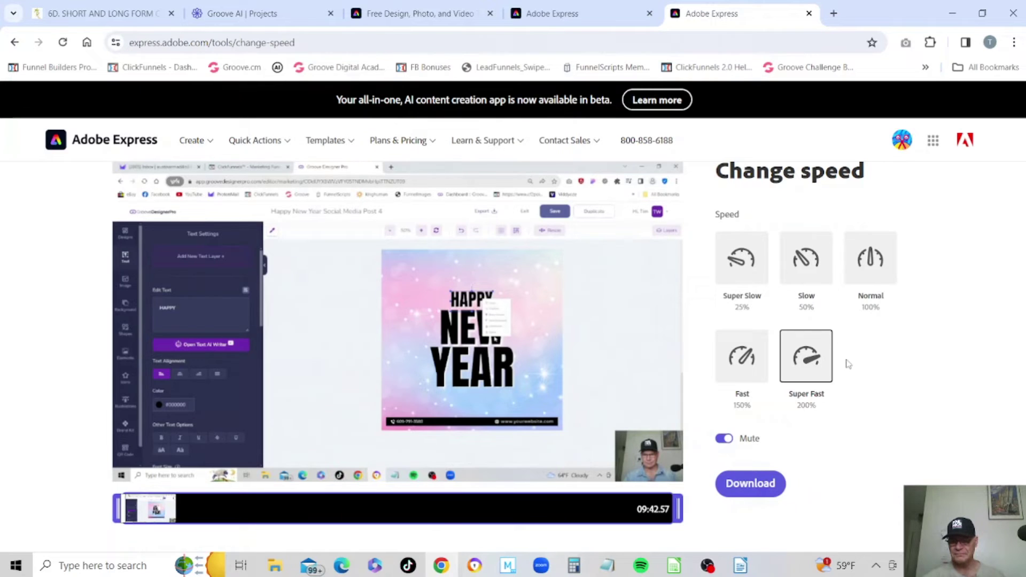
- Download the sped-up clip as an MP4 and confirm it in Chrome's downloads list
click(748, 487)
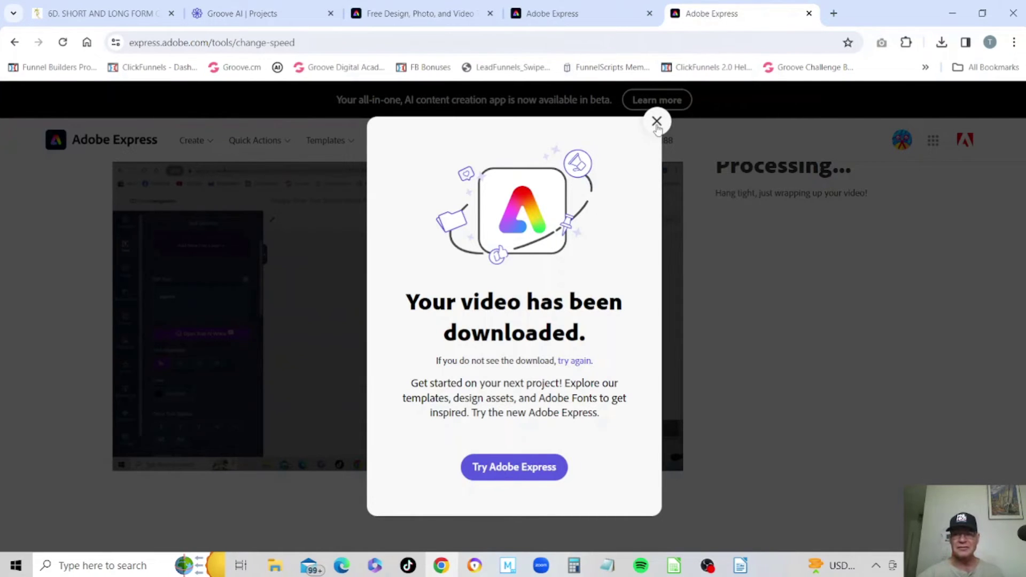
click(656, 122)
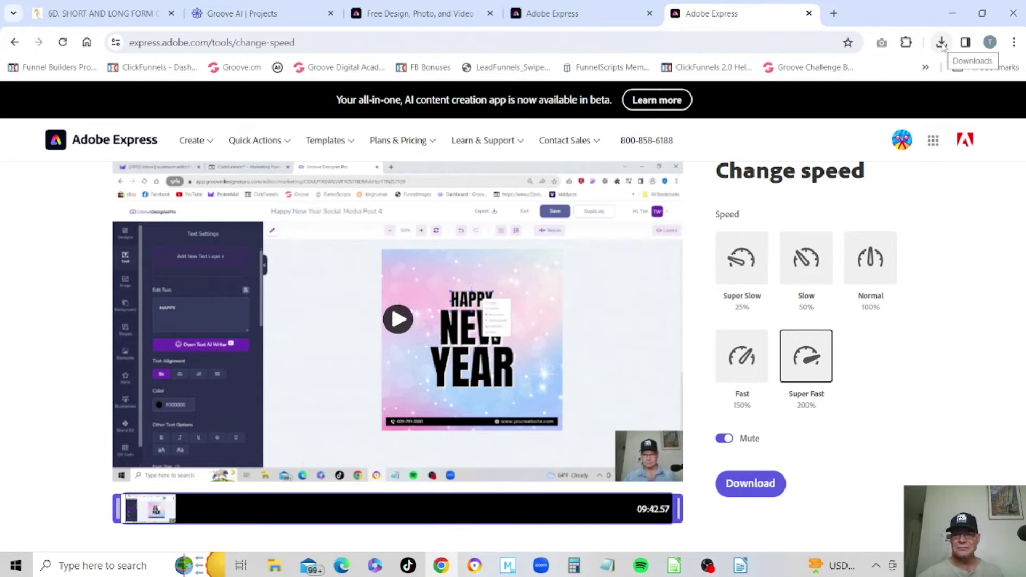
click(943, 43)
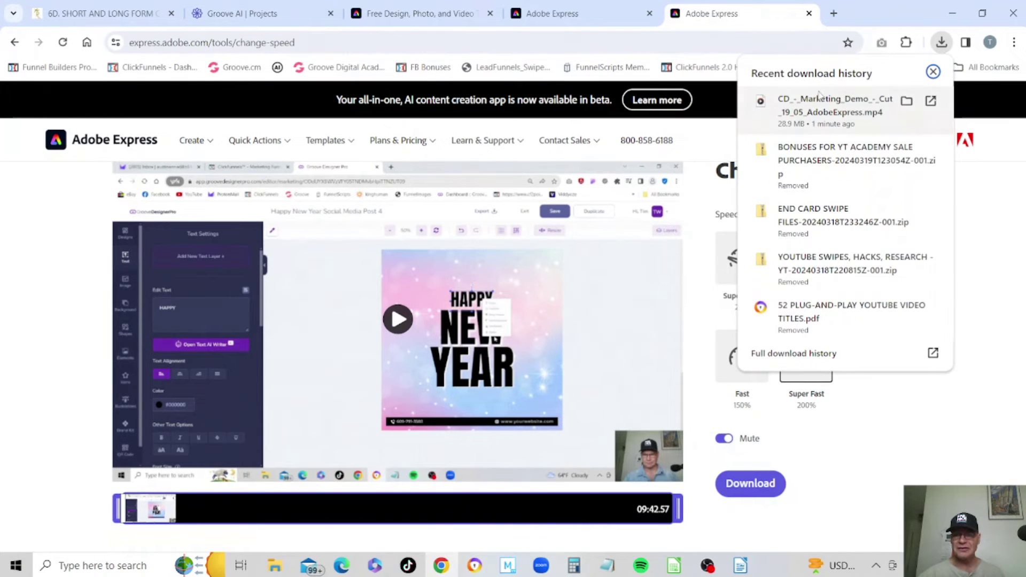
- Rename the downloaded MP4 on the desktop so its name ends with 'Video Explainer'
click(907, 100)
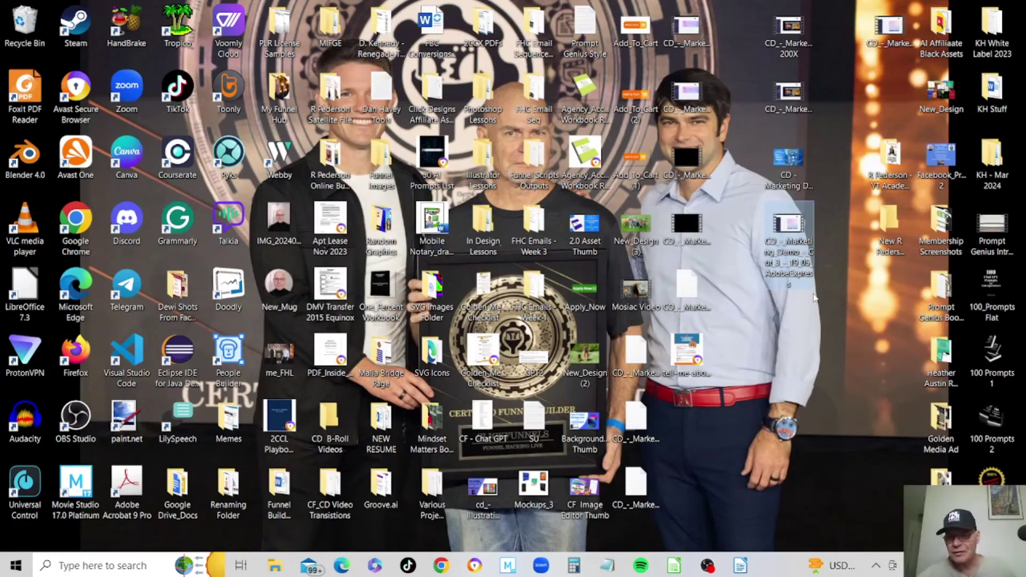
right_click(789, 230)
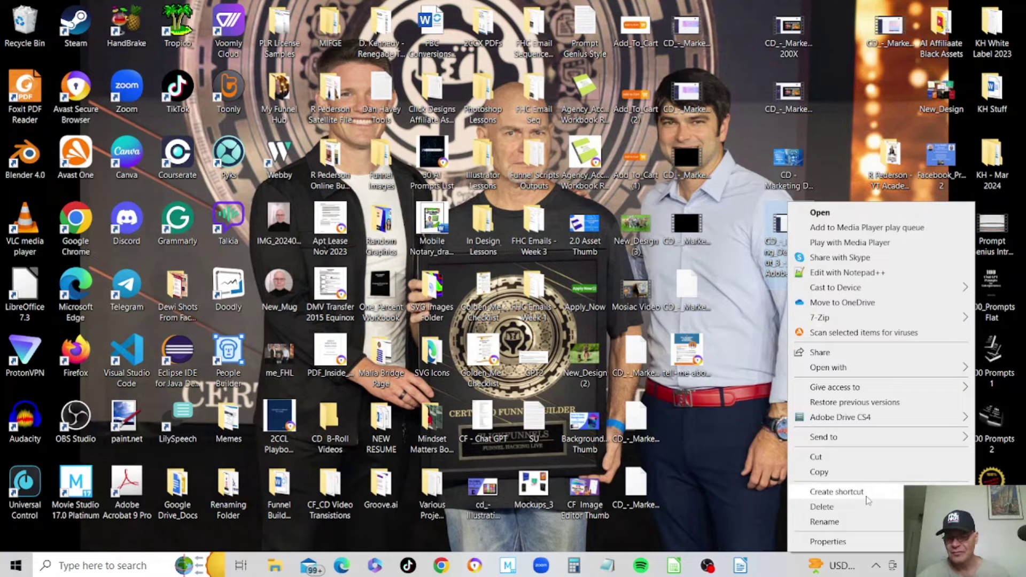
click(855, 522)
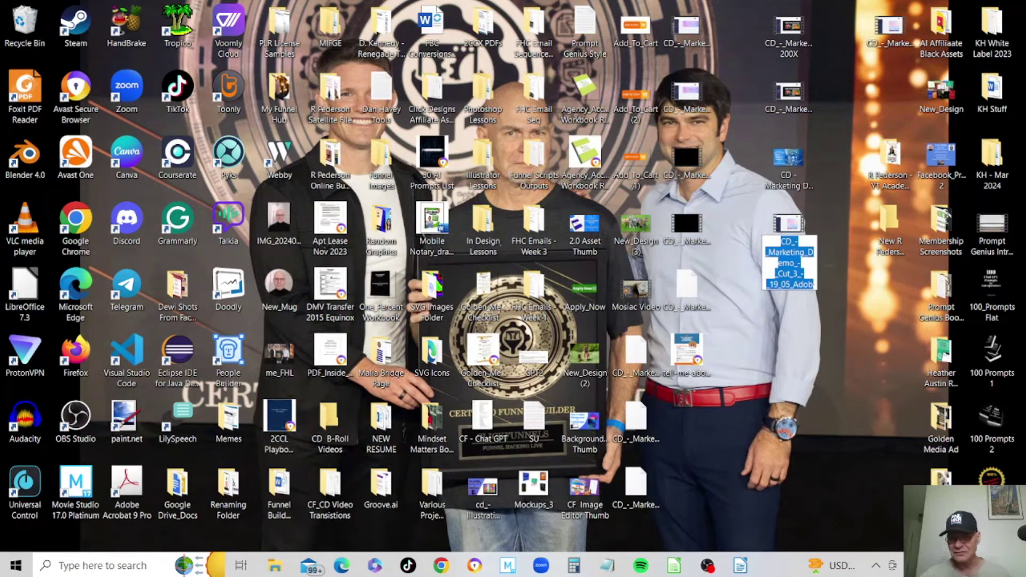
click(815, 285)
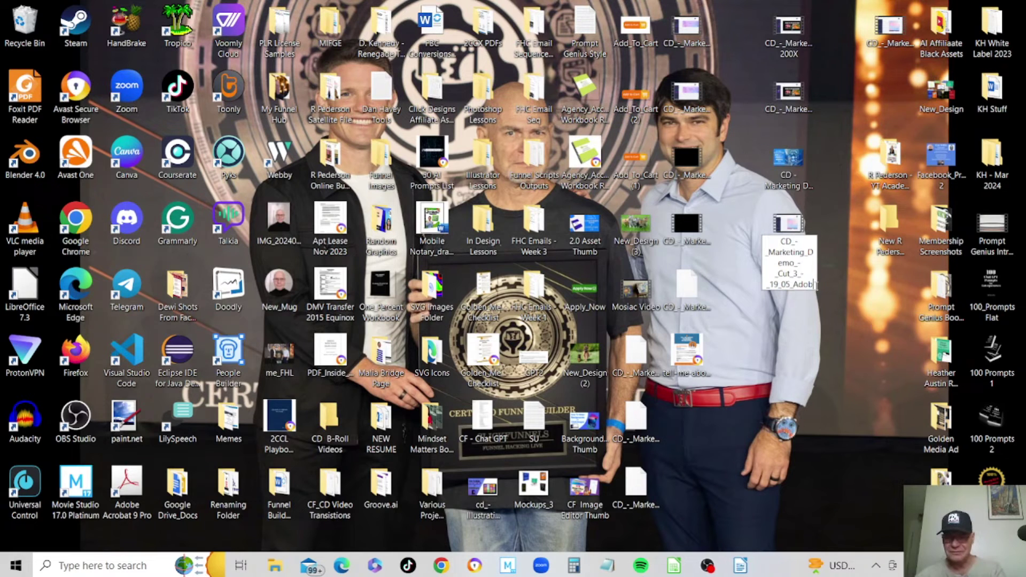
key(BackSpace)
key(BackSpace)
key(BackSpace)
text(Video Explainer)
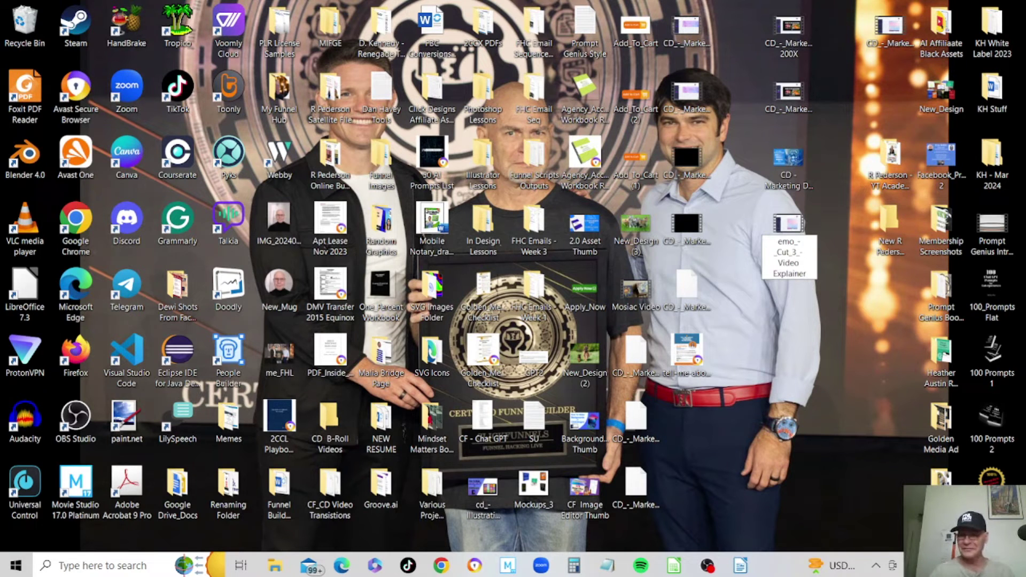
key(Return)
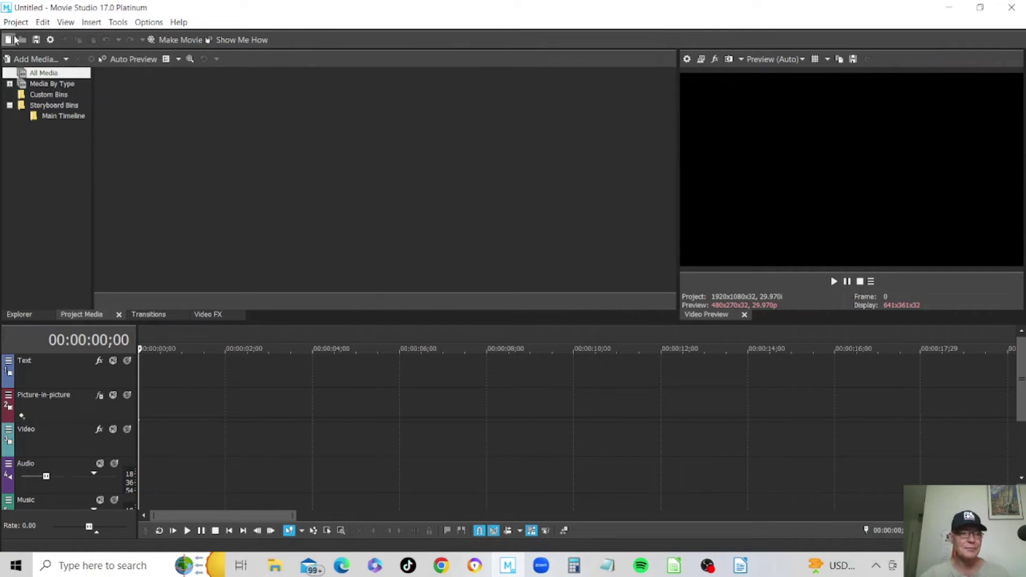
- Import the Video Explainer clip, drop it on the timeline, and match project settings to 1280x720
click(21, 60)
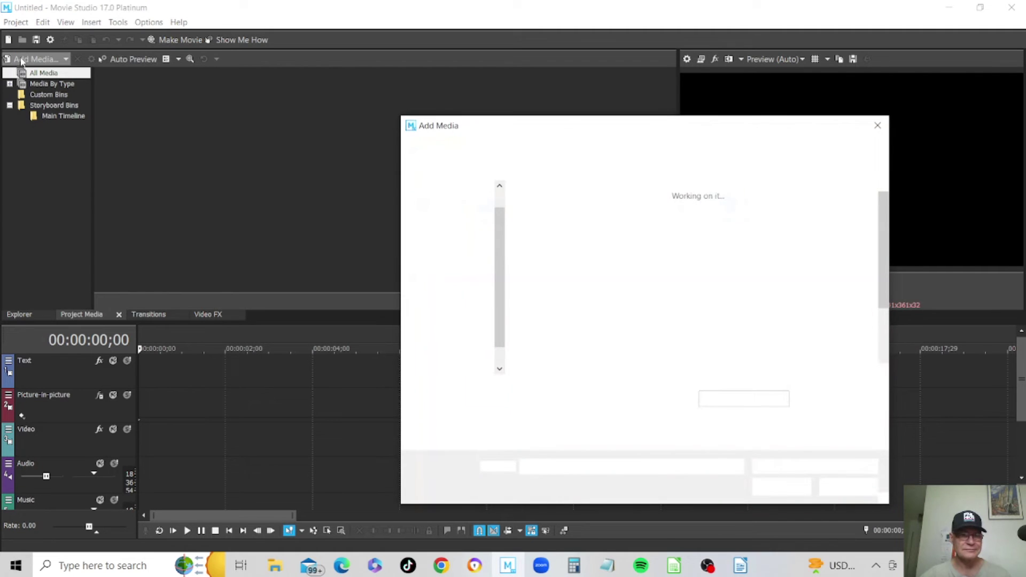
click(788, 501)
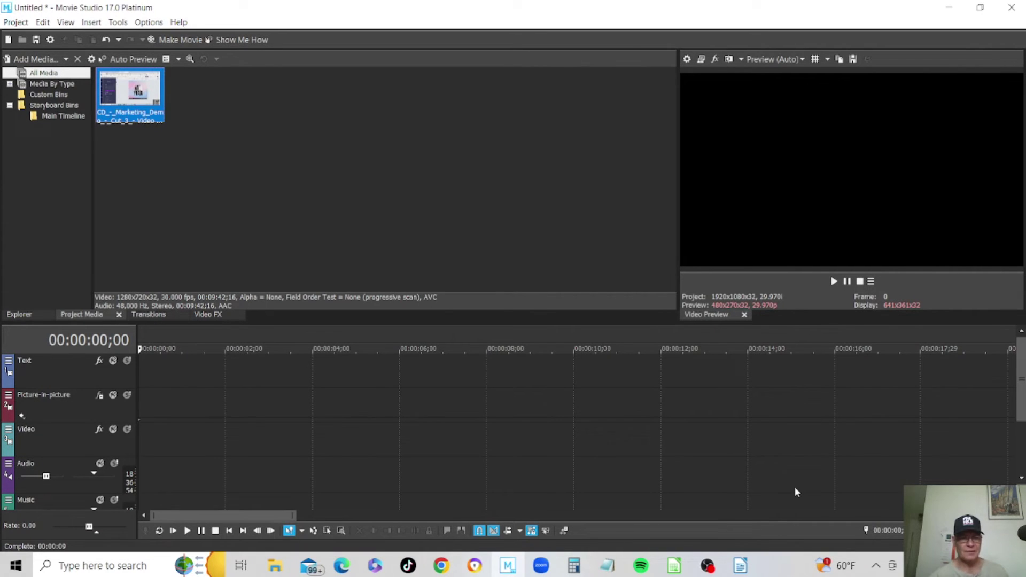
click(303, 157)
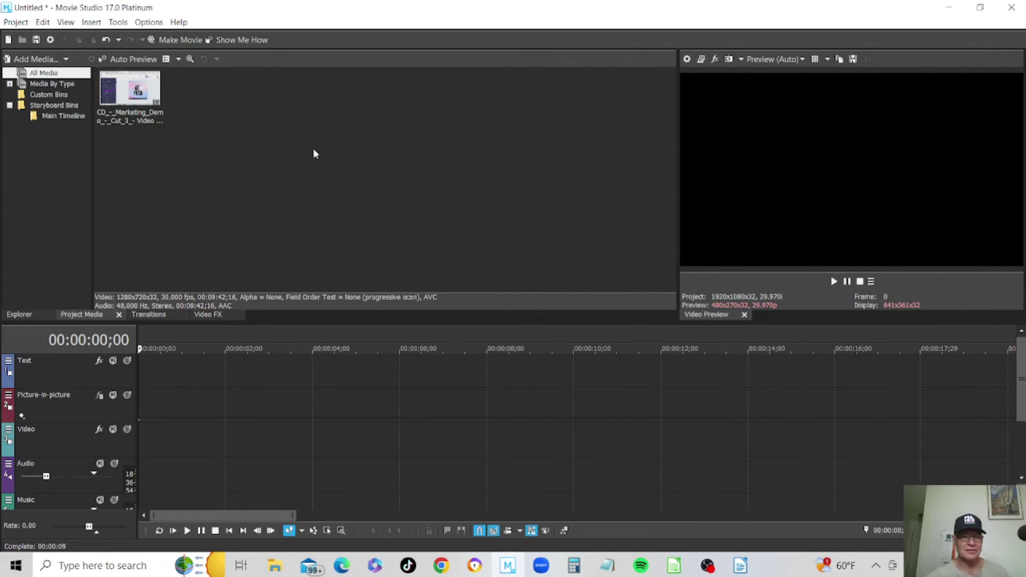
drag(133, 85, 140, 430)
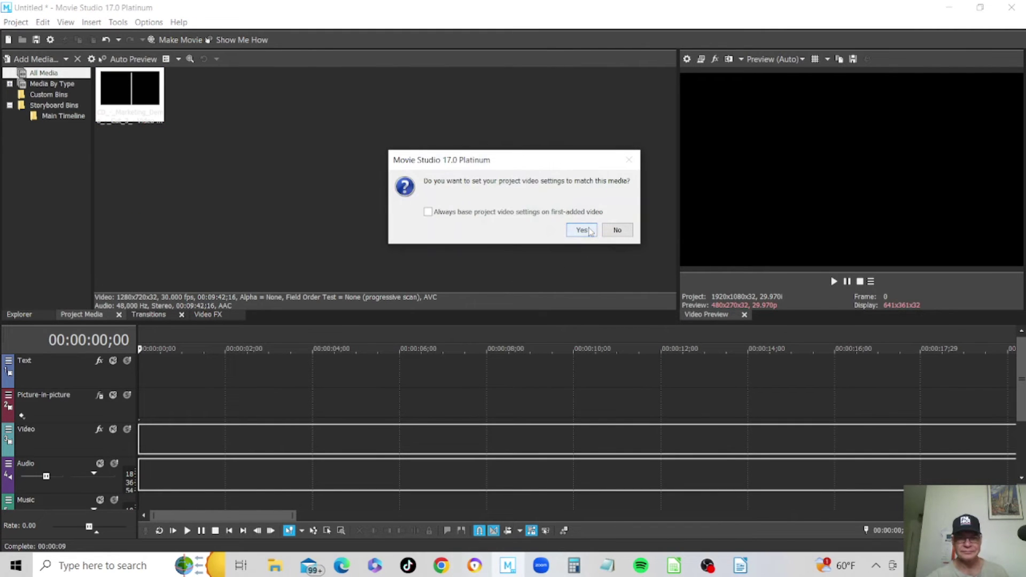
click(582, 230)
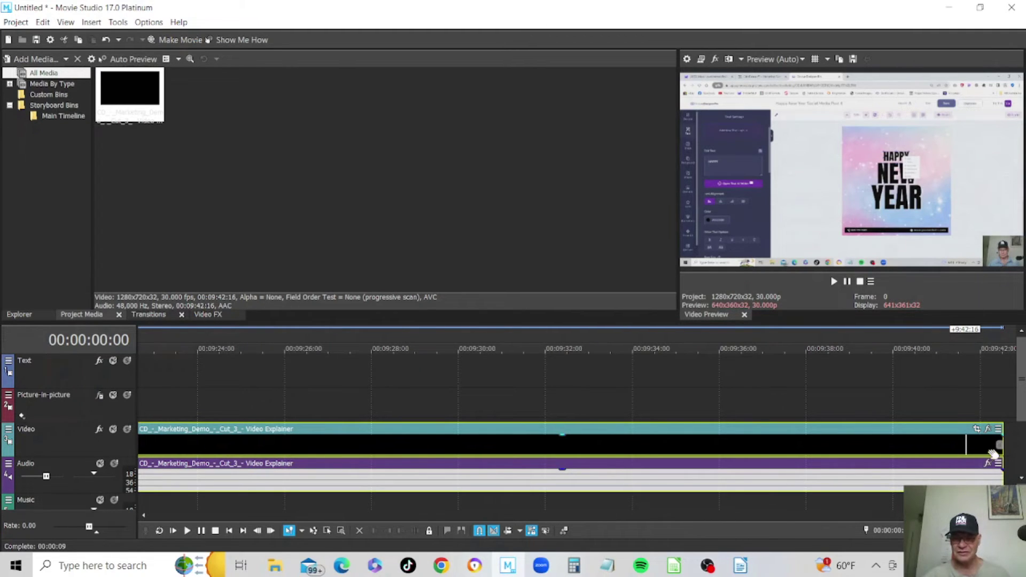
- Split the Video Explainer clip at 00:00:09:00 and delete the right-hand event
mouse_move(965, 515)
mouse_down()
mouse_move(735, 546)
mouse_move(385, 519)
mouse_move(170, 515)
mouse_up()
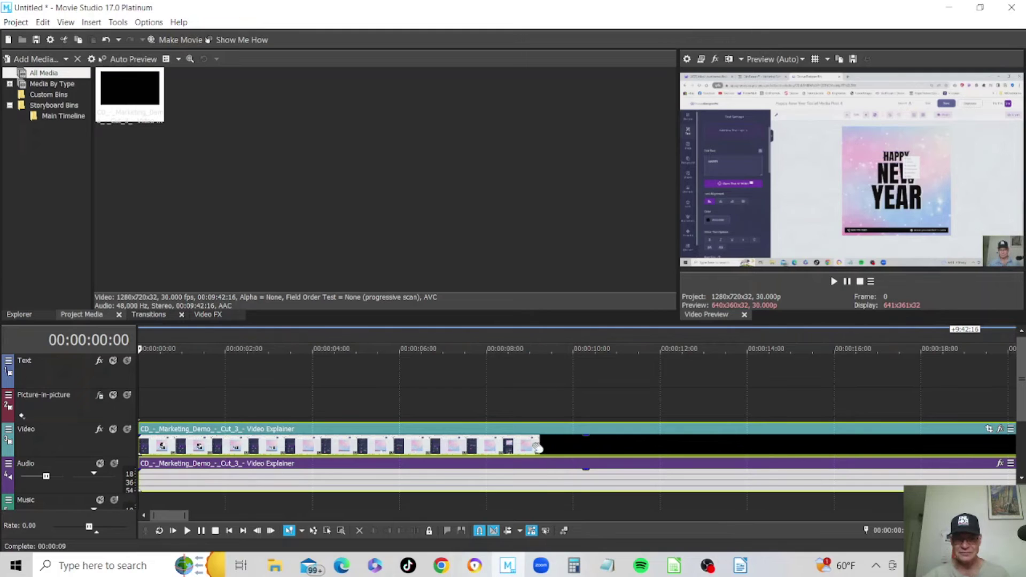
click(537, 345)
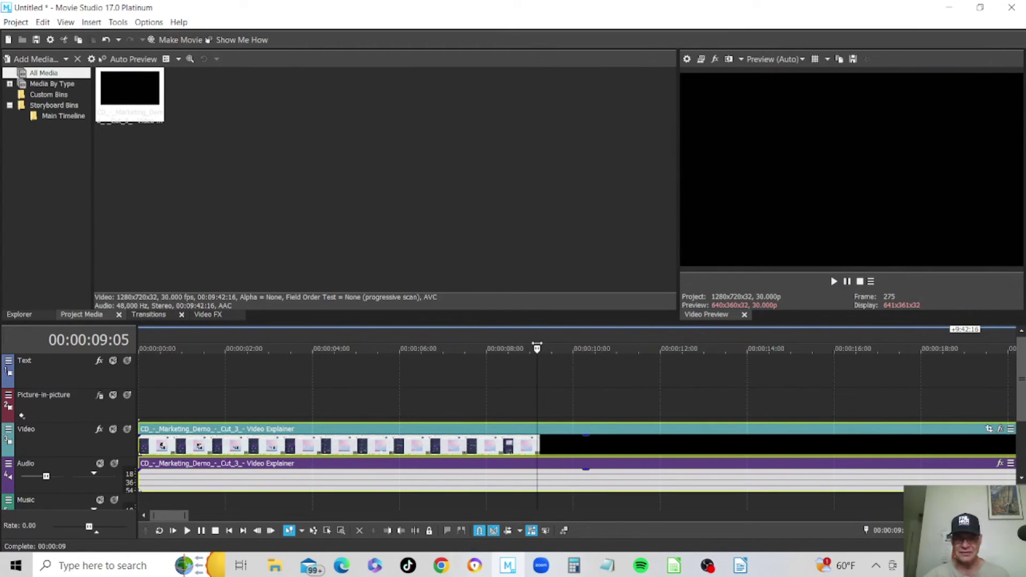
drag(537, 343, 529, 347)
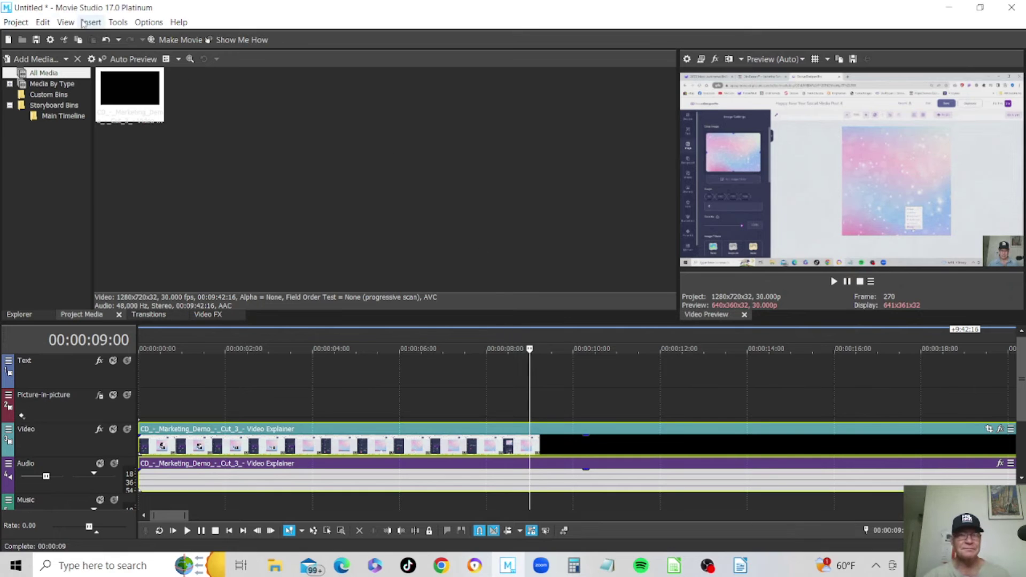
click(43, 22)
click(56, 179)
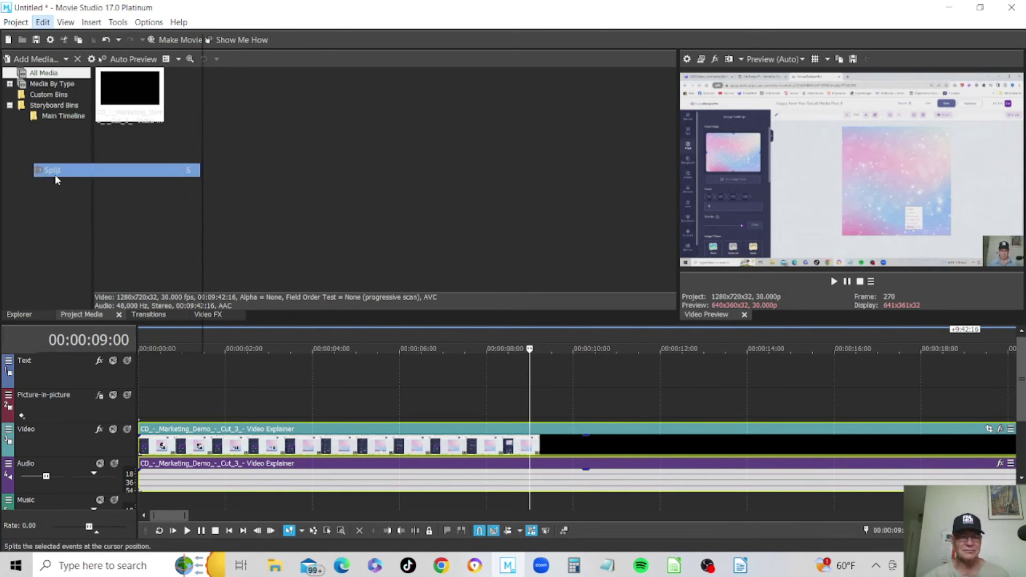
right_click(575, 429)
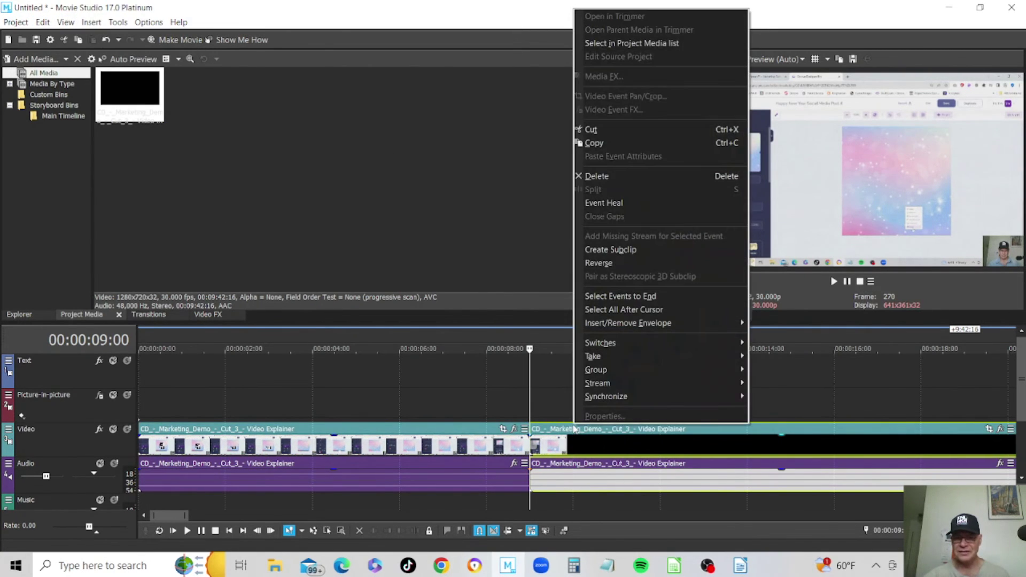
click(629, 176)
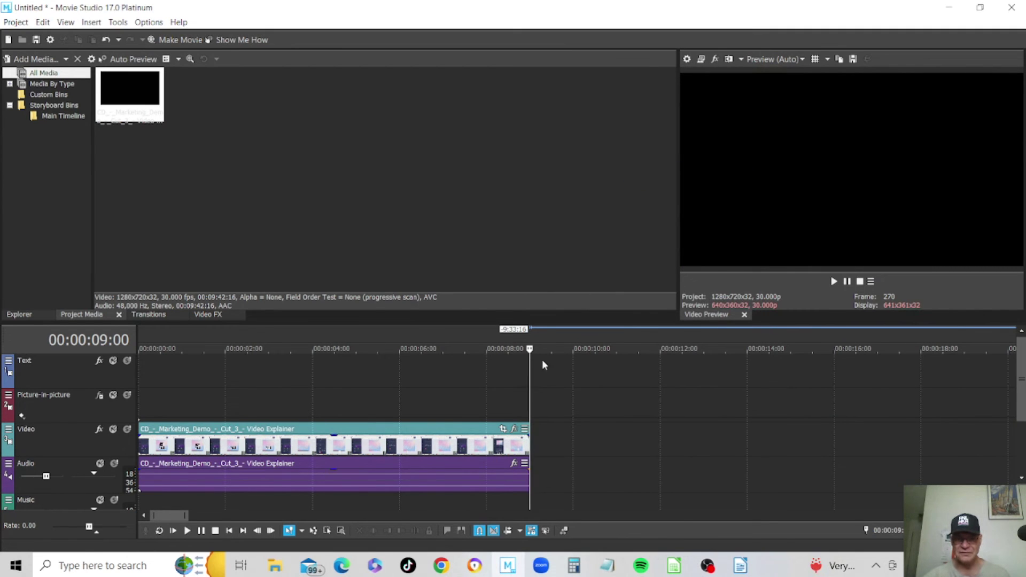
click(592, 388)
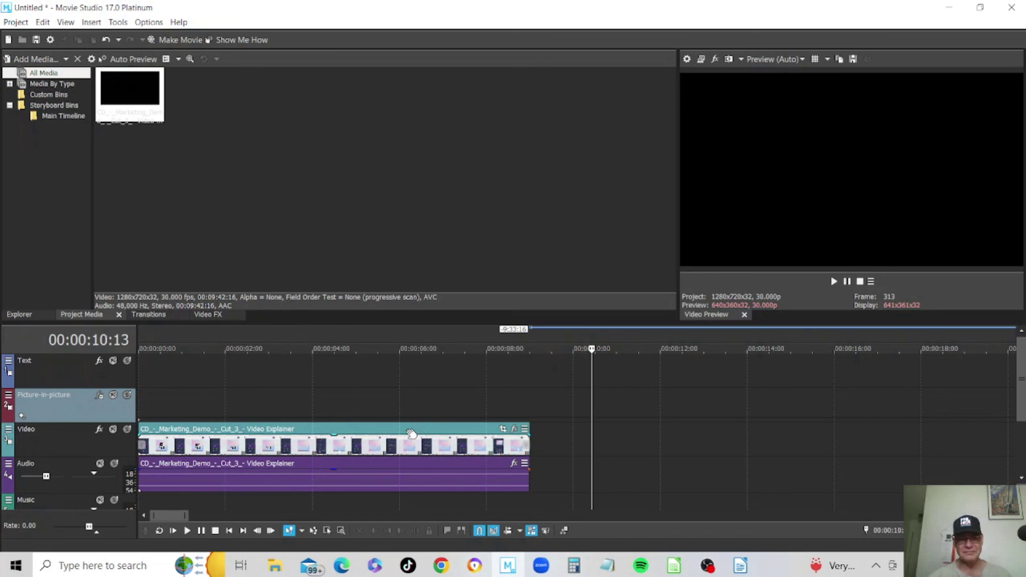
click(409, 430)
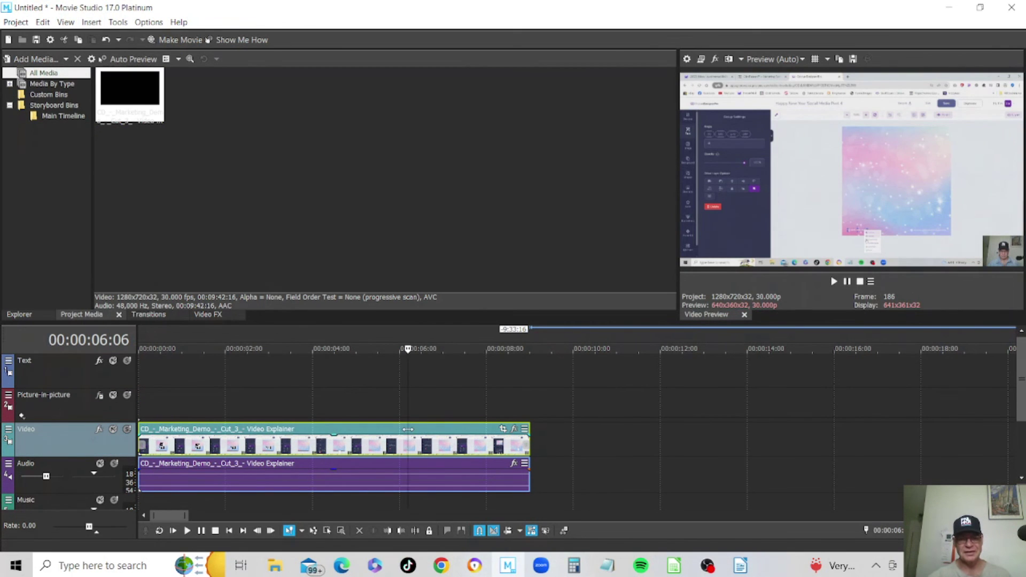